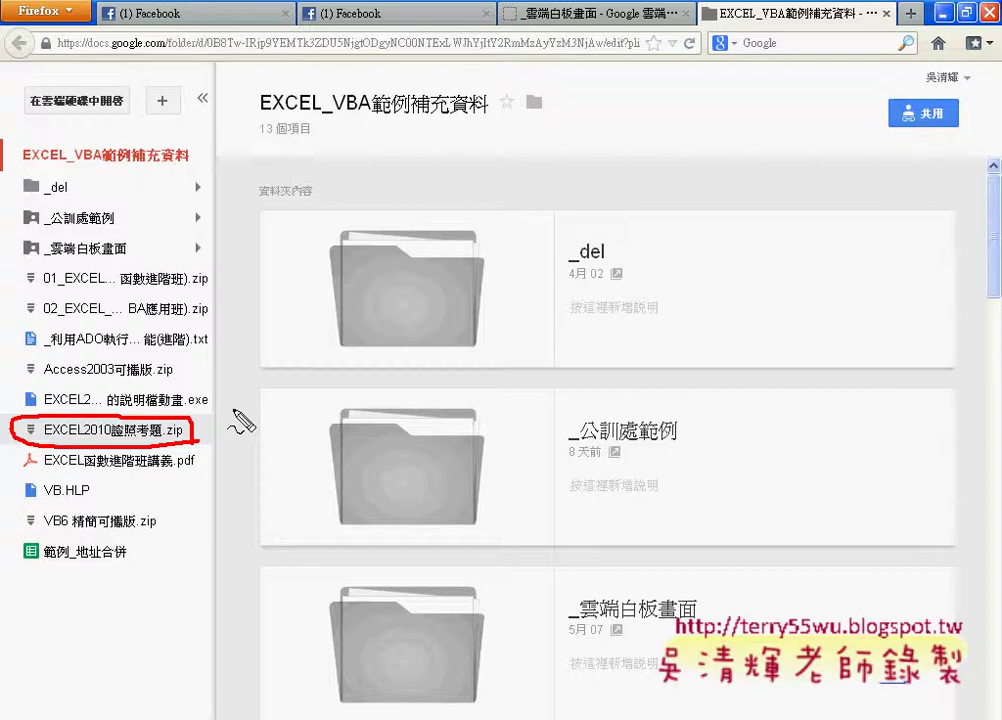
Step: Activate the 範例_地址合併.XLSX workbook and show the 開發人員 (Developer) ribbon tab
key("Escape")
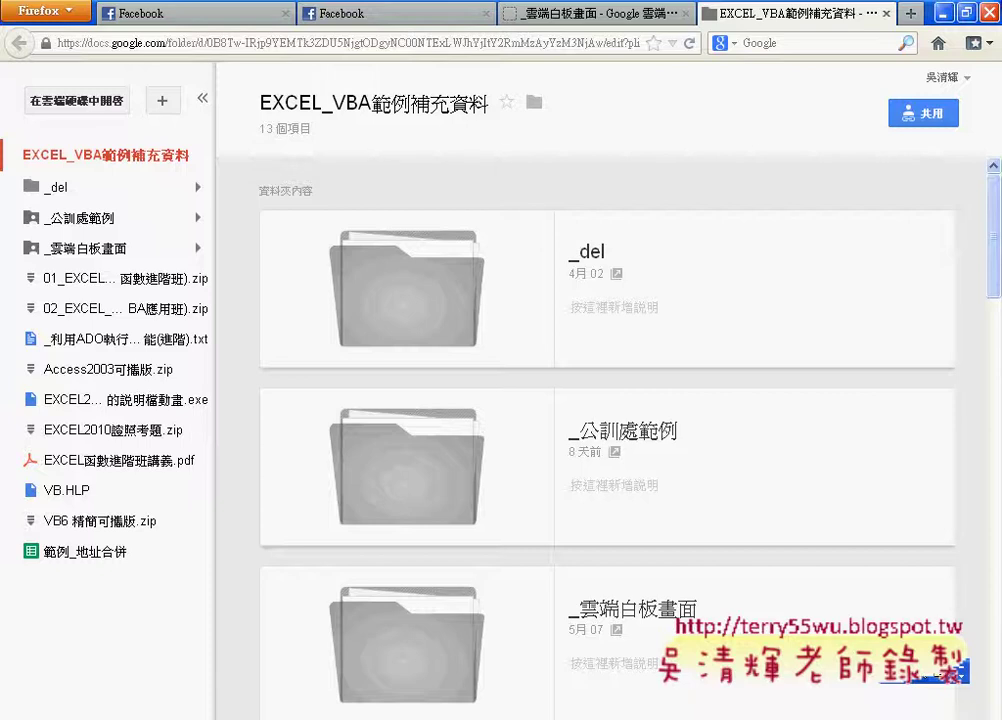
left_click(548, 710)
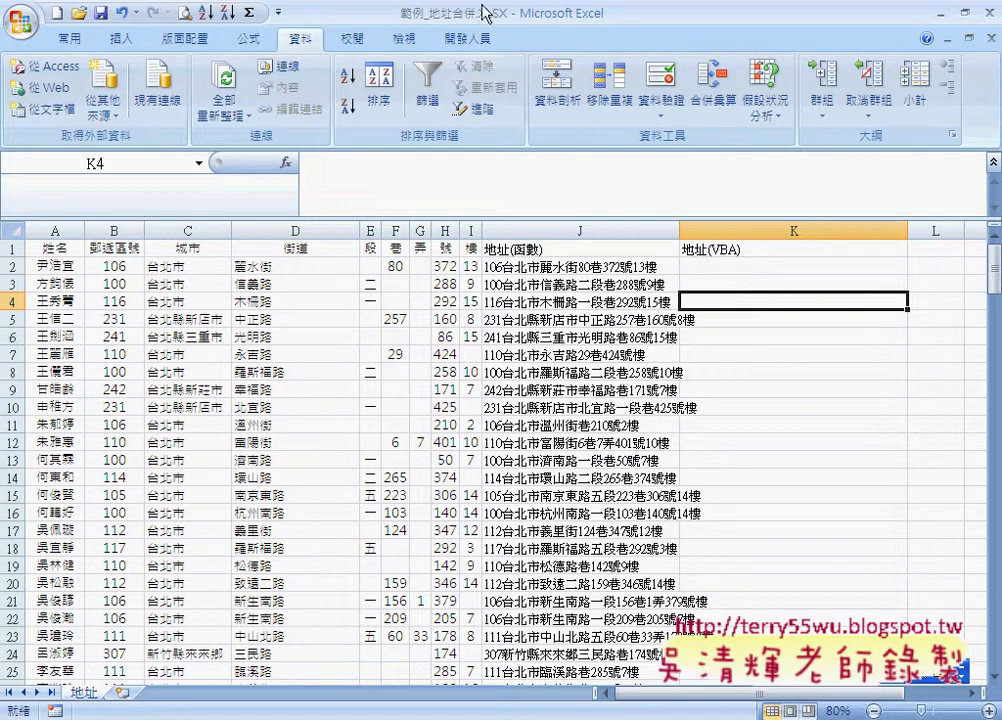
left_click(466, 39)
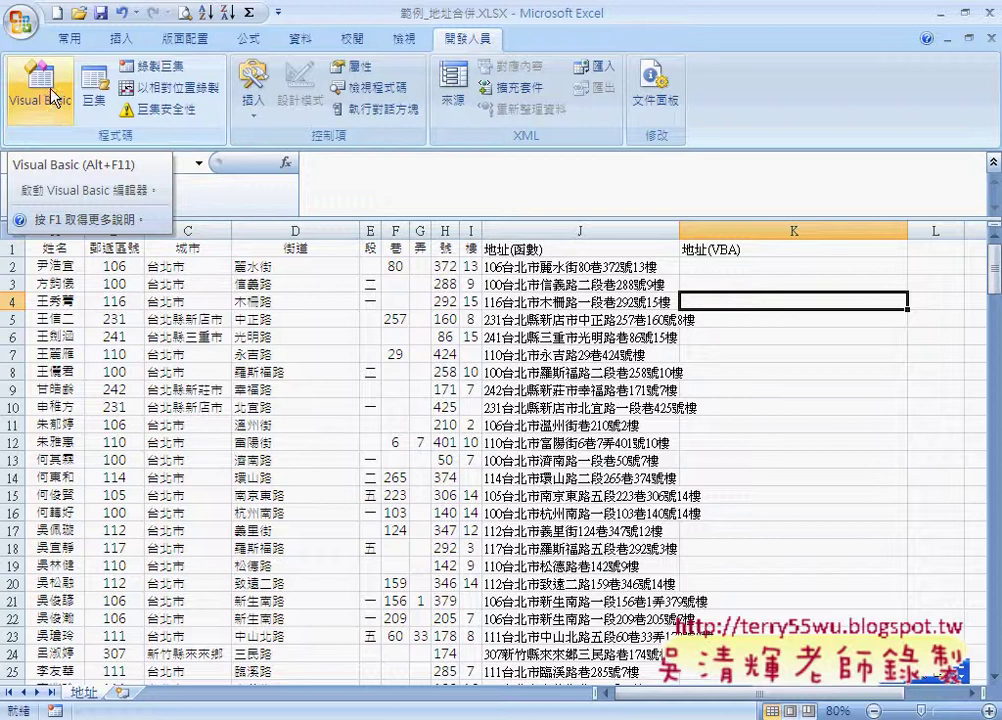
Step: Open the Visual Basic Editor, collapse the .xlsm VBAProject, and widen the Project Explorer
left_click(66, 86)
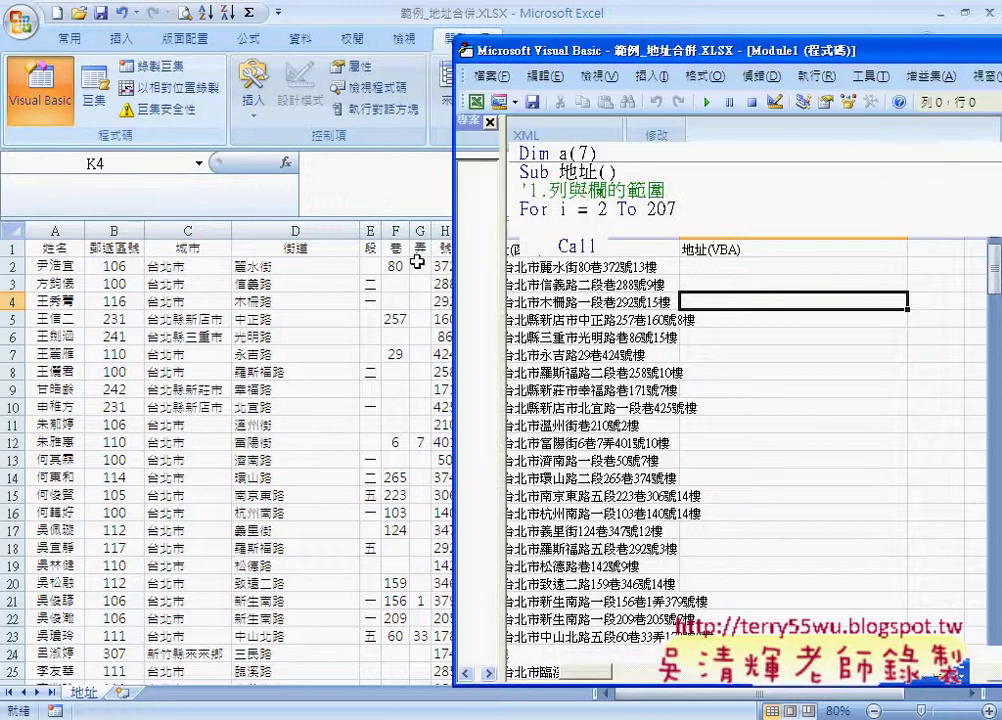
left_click_drag(575, 60, 407, 49)
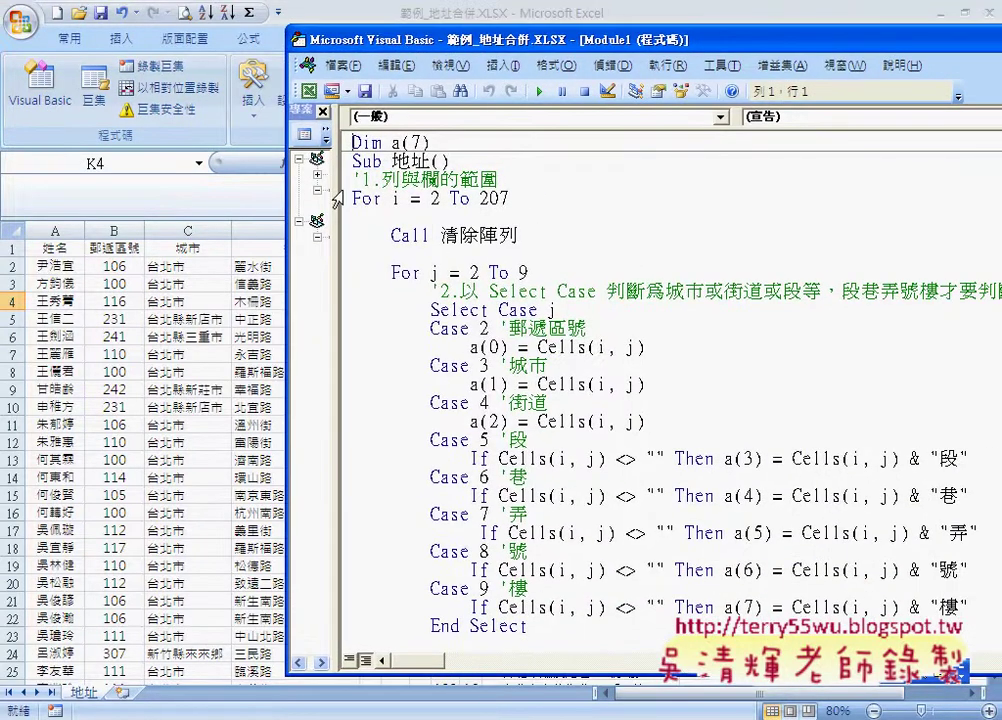
left_click_drag(336, 195, 474, 200)
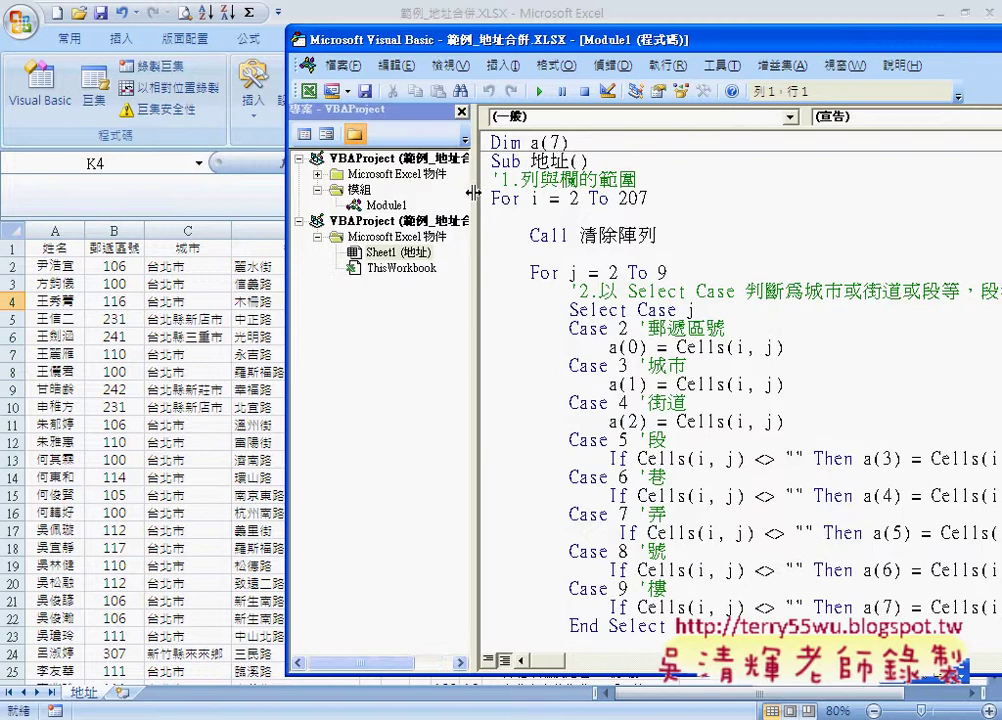
left_click(299, 158)
left_click_drag(518, 52, 397, 49)
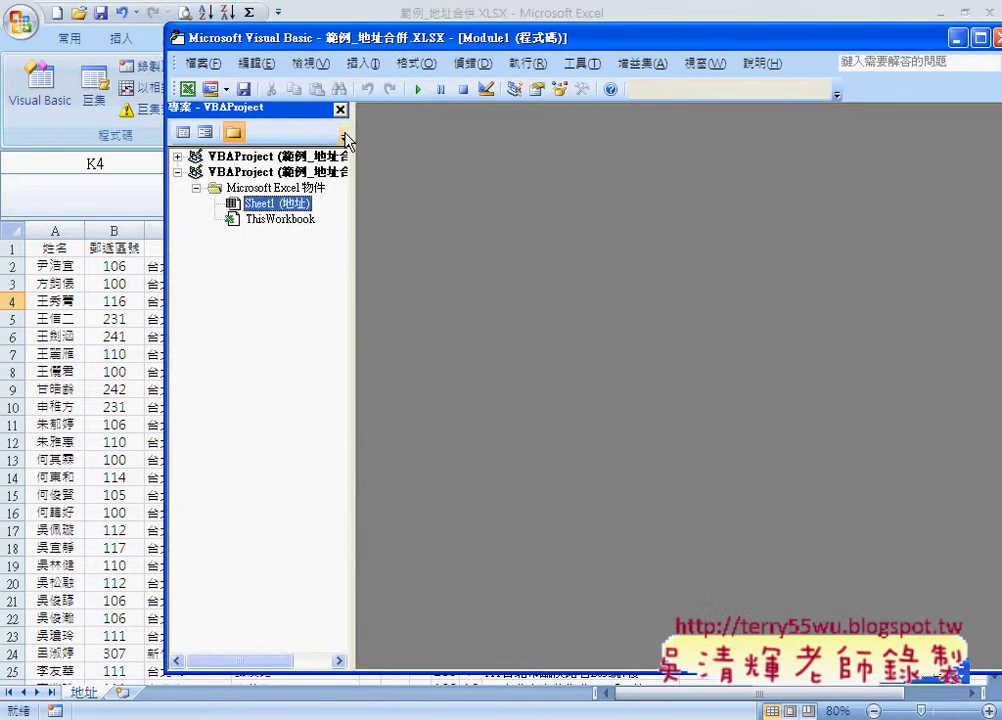
left_click_drag(342, 178, 516, 179)
left_click(362, 174)
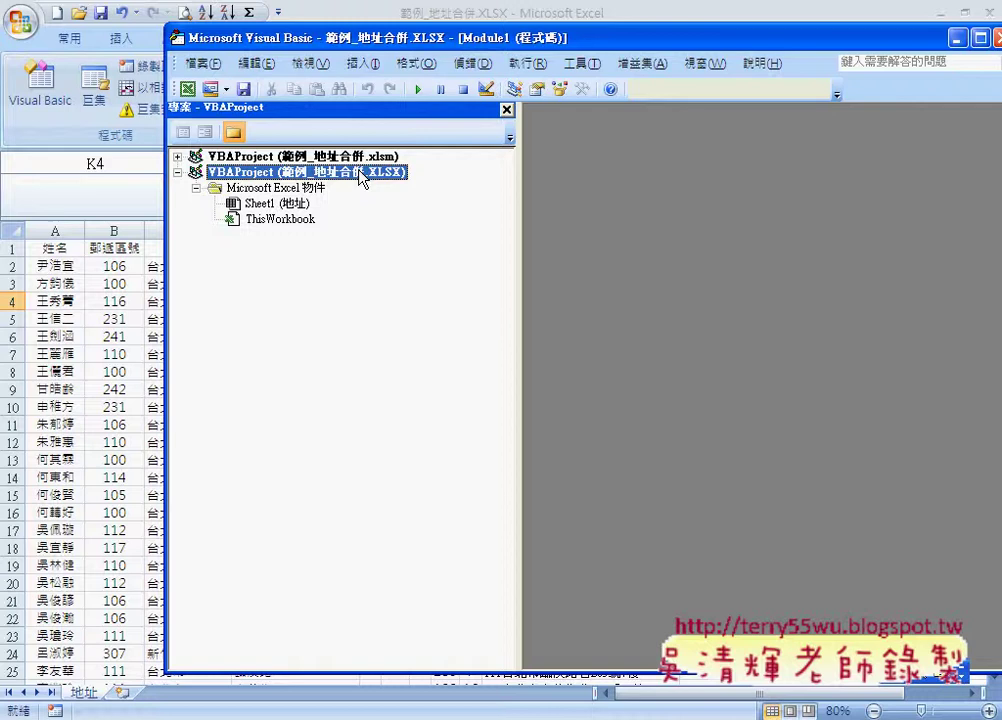
right_click(362, 176)
mouse_move(388, 259)
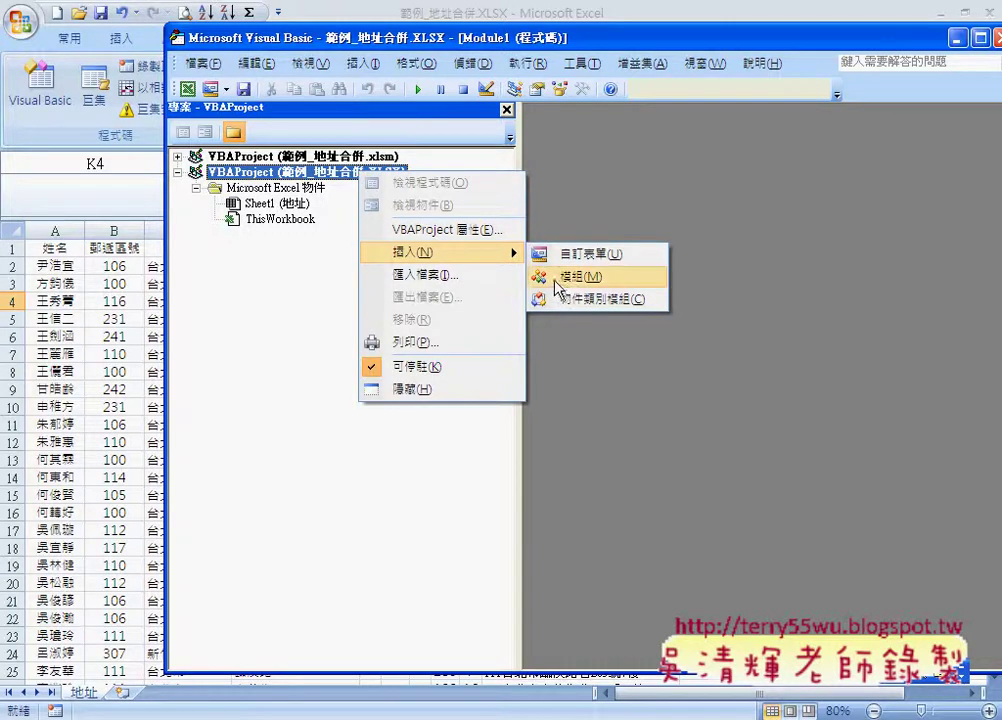
left_click(475, 170)
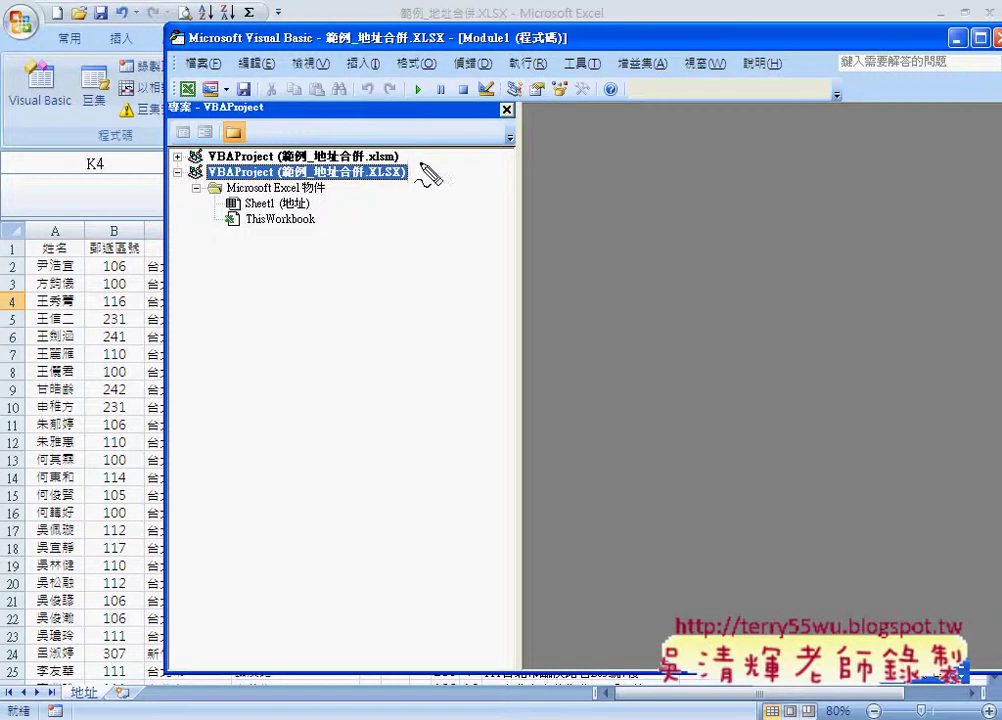
Step: Close the Project Explorer so the .xlsm Module1 code with the 地址 macro fills the editor
left_click_drag(367, 181, 403, 181)
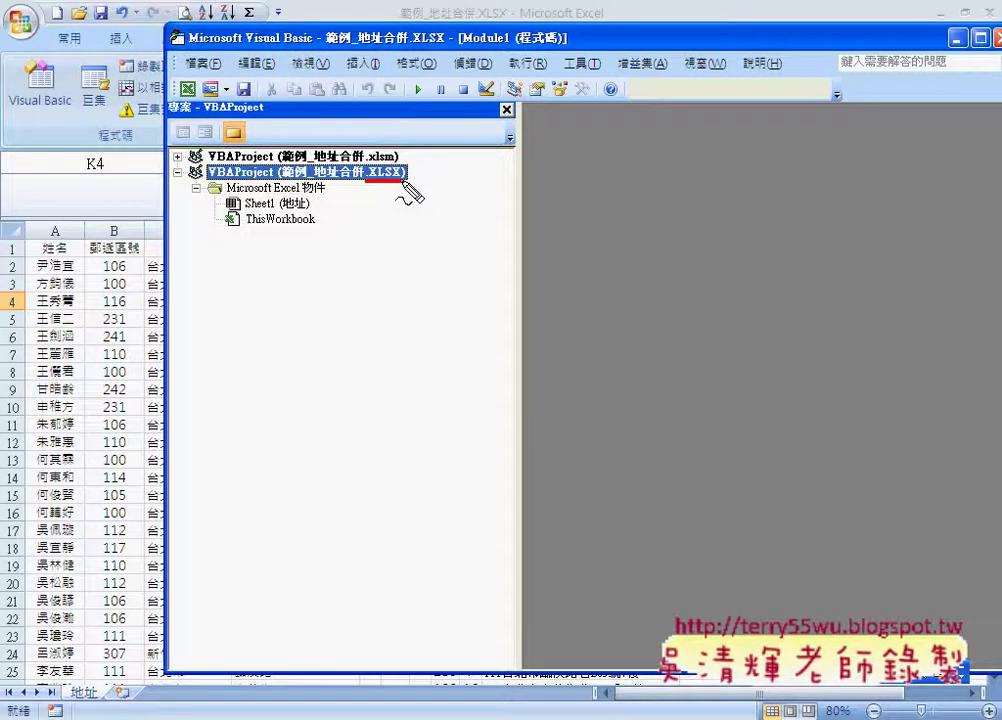
left_click_drag(404, 183, 388, 173)
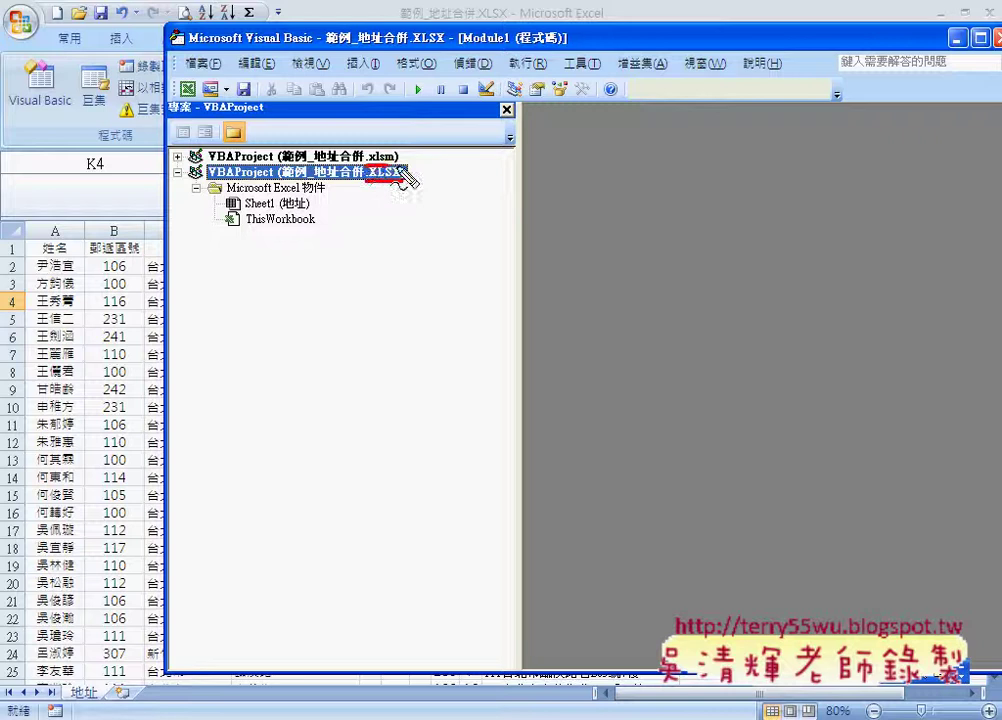
mouse_move(395, 177)
left_mouse_down()
mouse_move(400, 160)
mouse_move(390, 177)
left_mouse_up()
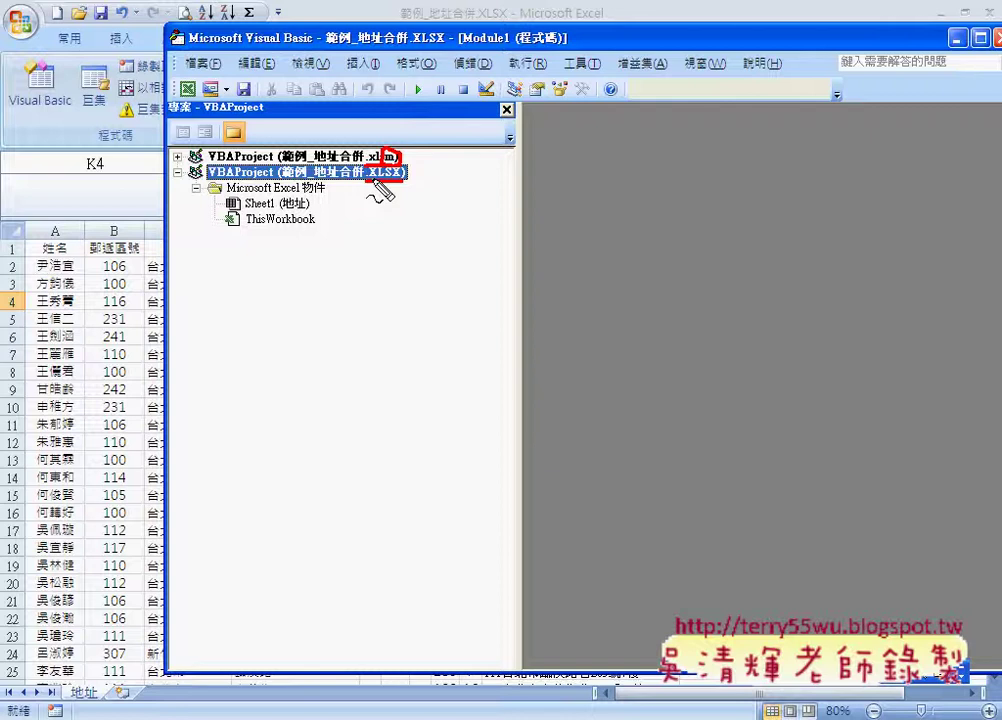
key("Escape")
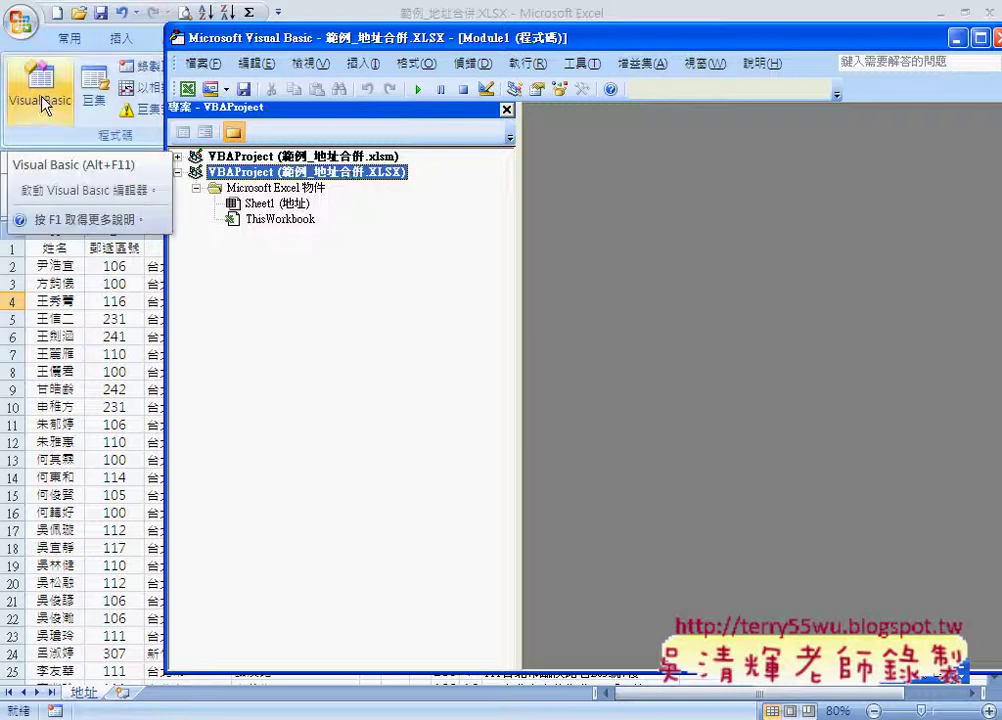
key("ctrl+2")
mouse_move(70, 62)
left_mouse_down()
mouse_move(143, 133)
mouse_move(180, 132)
left_mouse_up()
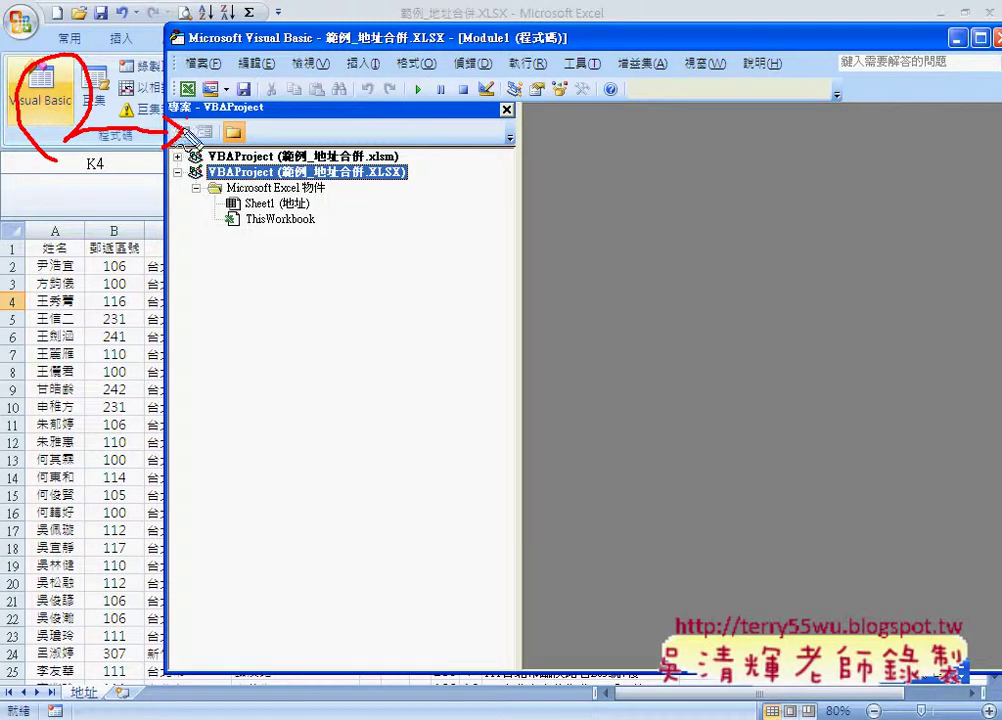
left_click_drag(270, 105, 198, 104)
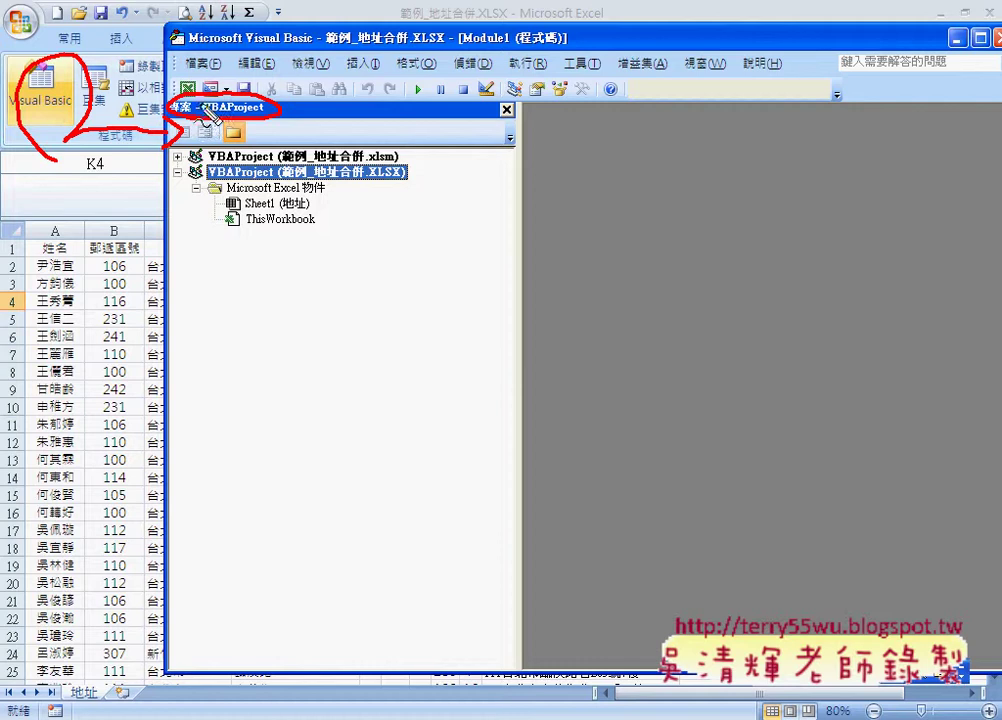
key("Escape")
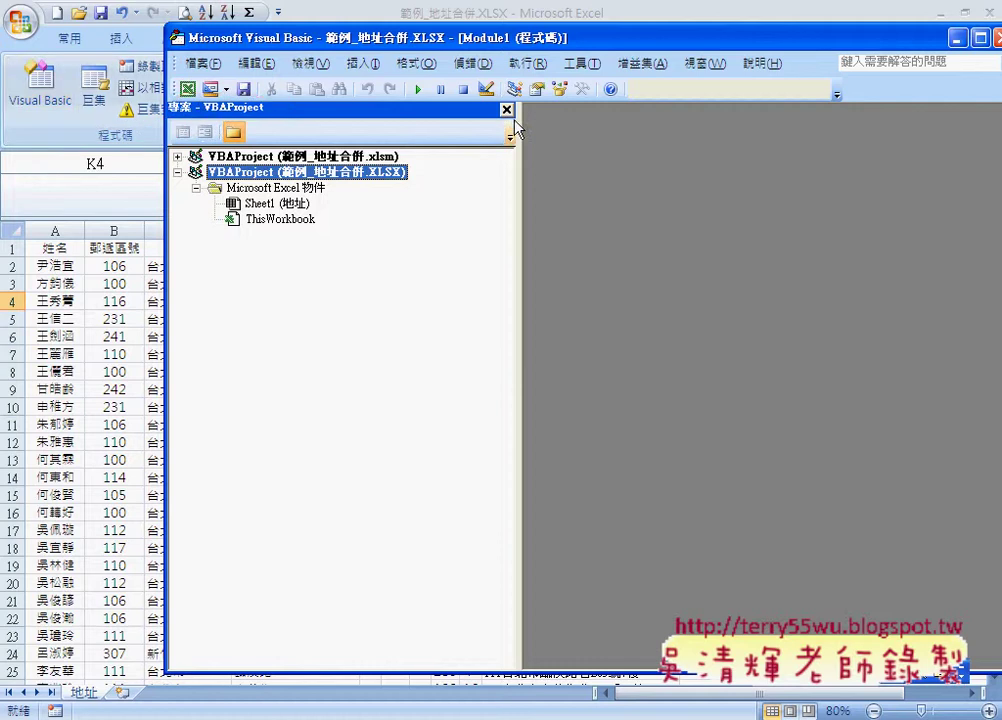
left_click(507, 109)
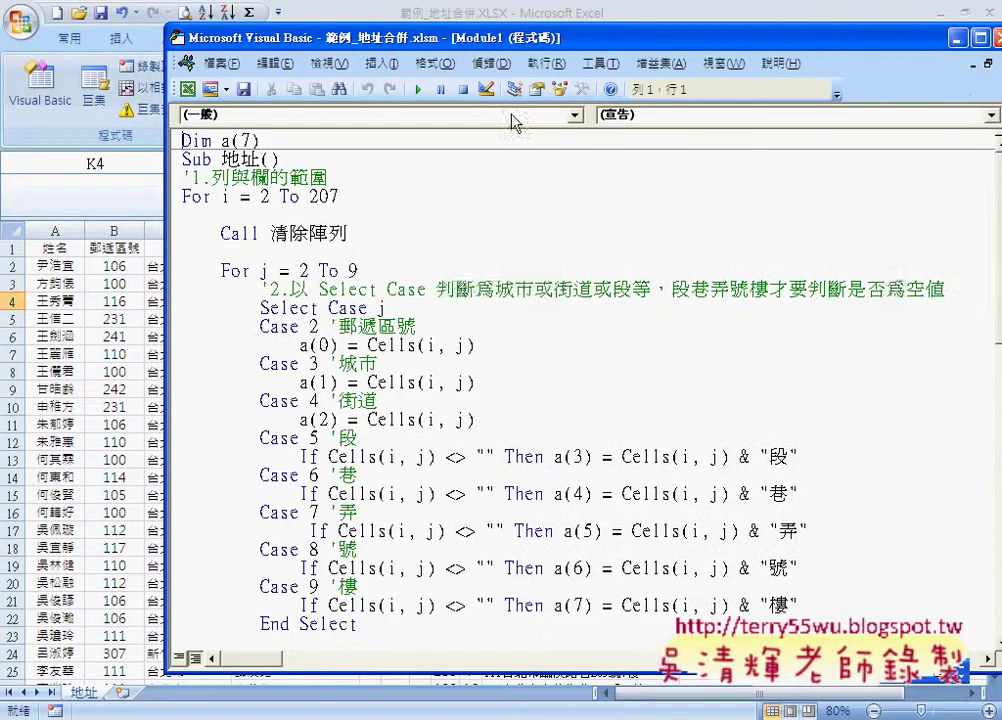
Step: Close the Module1 code window, restore the project list, collapse .xlsm, and select the .XLSX VBAProject
left_click_drag(965, 40, 932, 40)
left_click(970, 64)
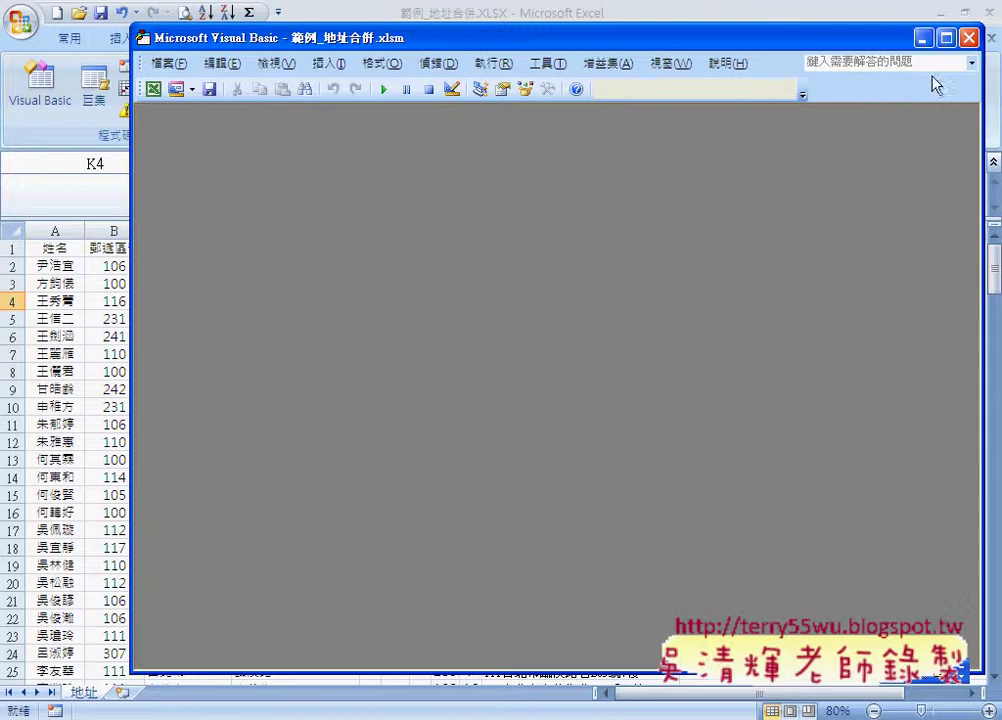
left_click(290, 70)
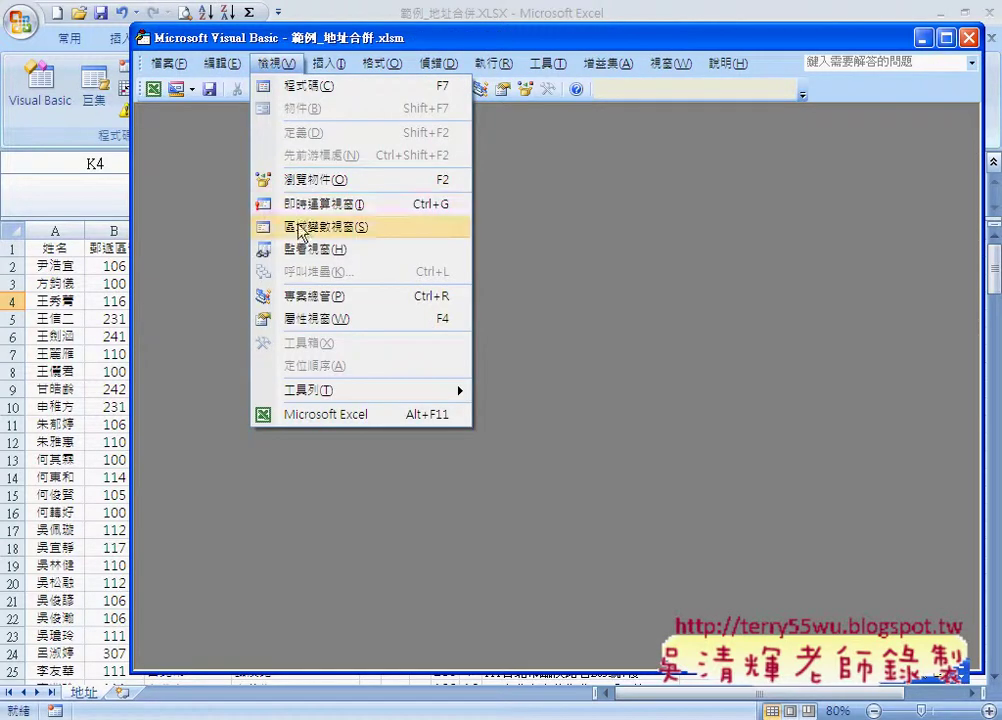
left_click(300, 296)
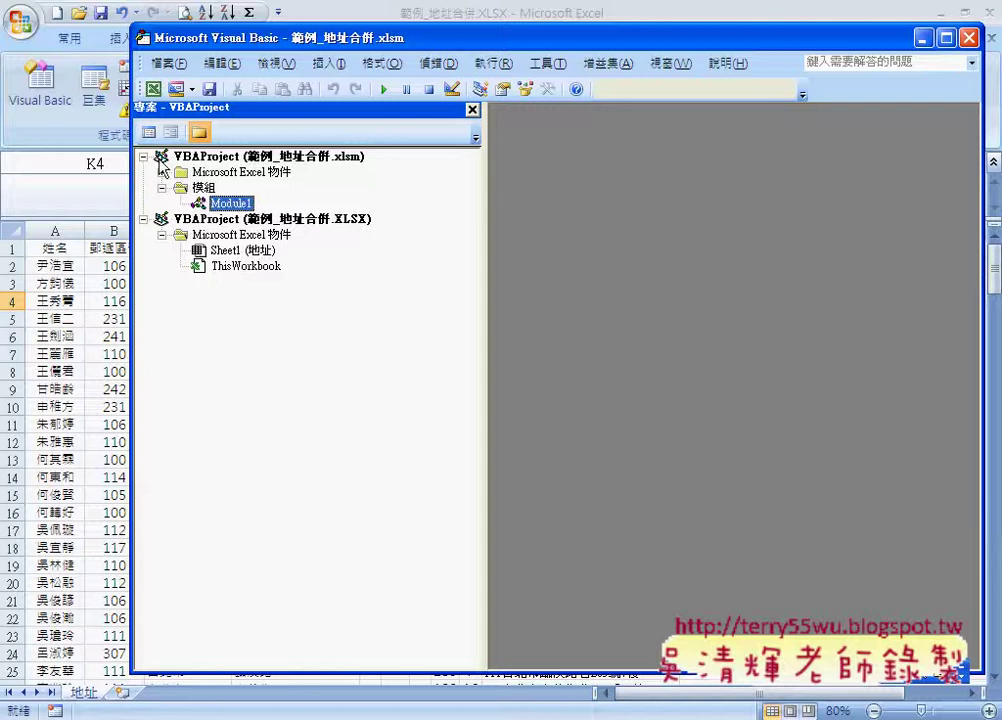
left_click(144, 157)
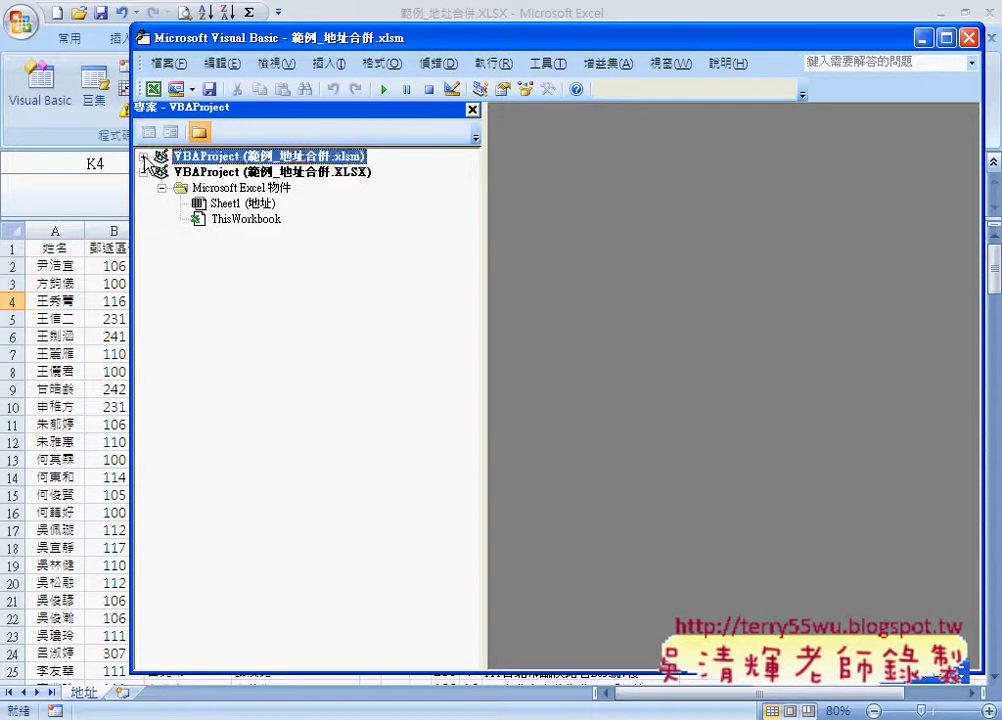
left_click(256, 176)
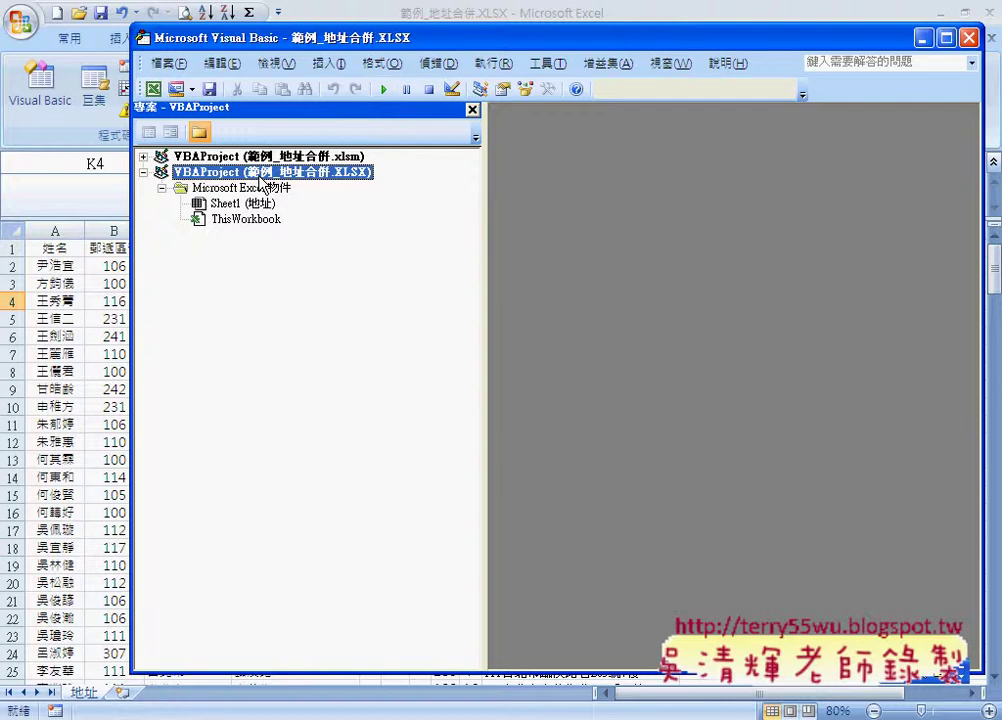
Step: Insert a new Module1 into the .XLSX VBAProject through 插入 > 模組
right_click(259, 177)
mouse_move(345, 258)
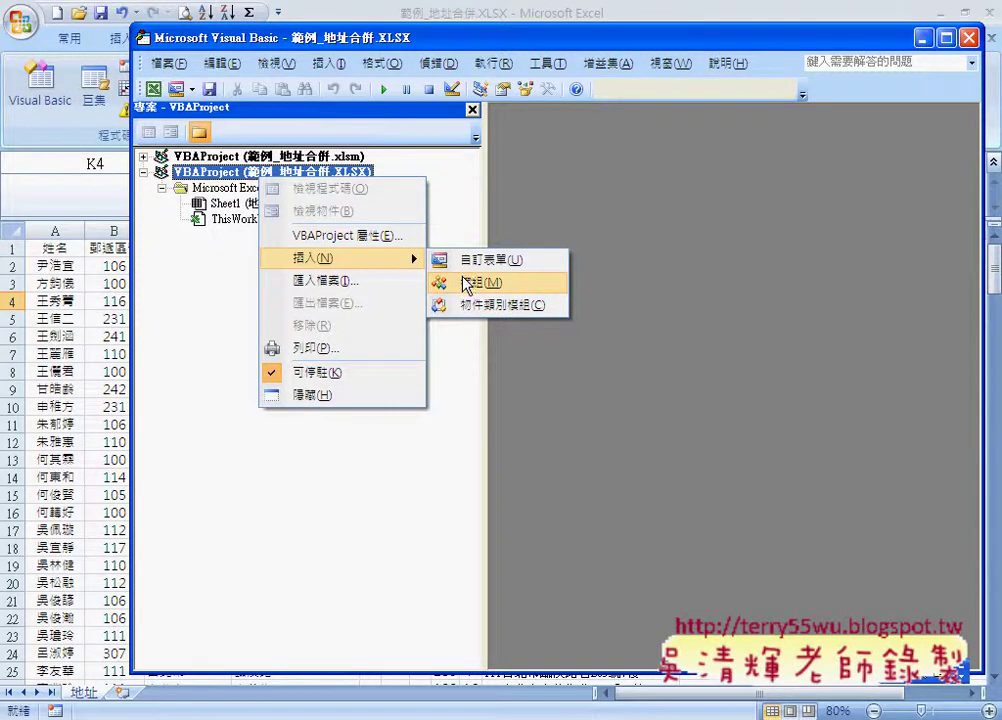
left_click(452, 286)
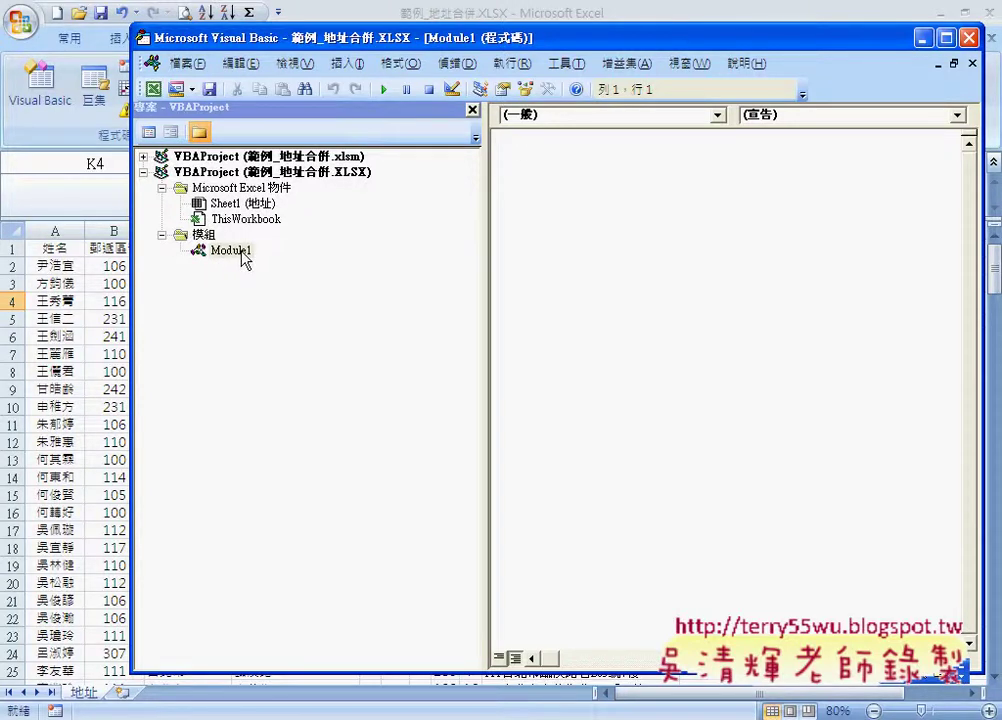
right_click(240, 251)
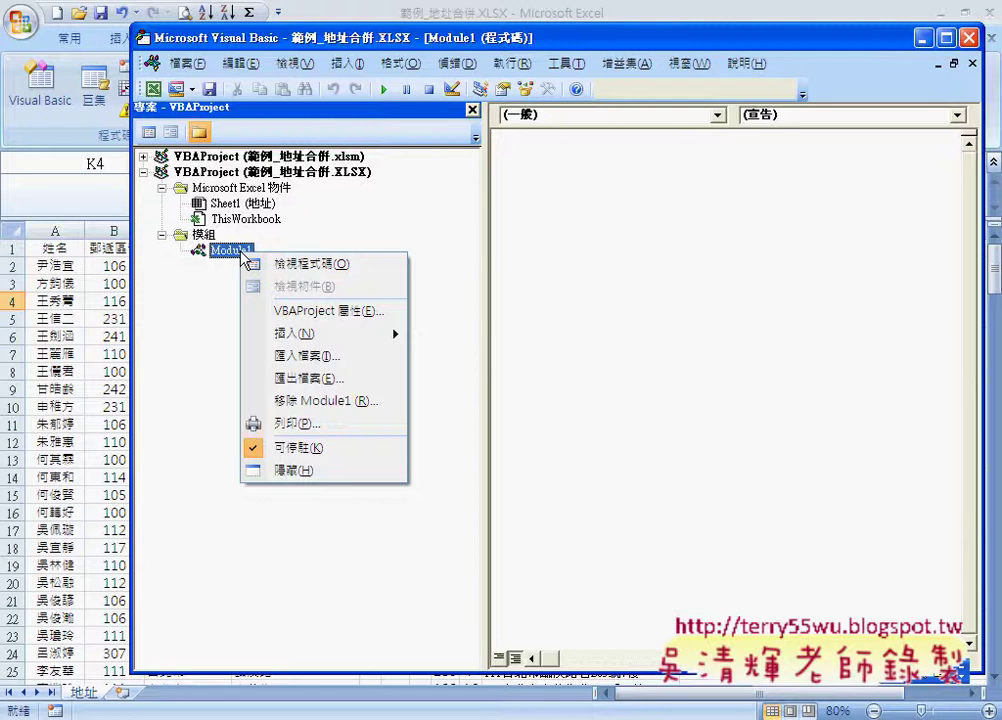
left_click(230, 262)
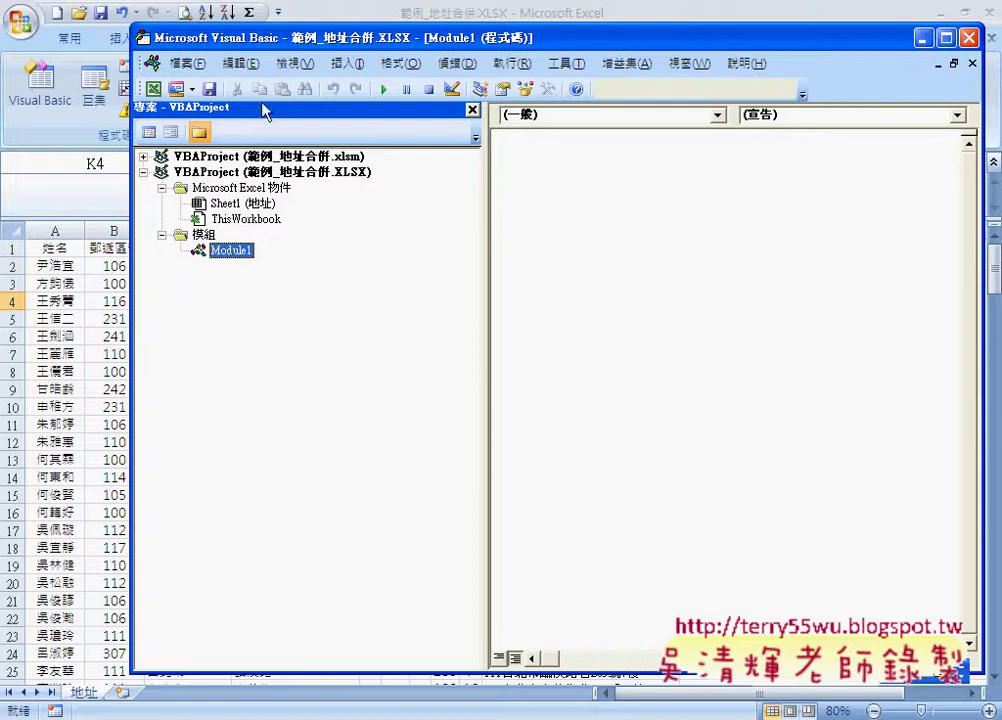
left_click(352, 64)
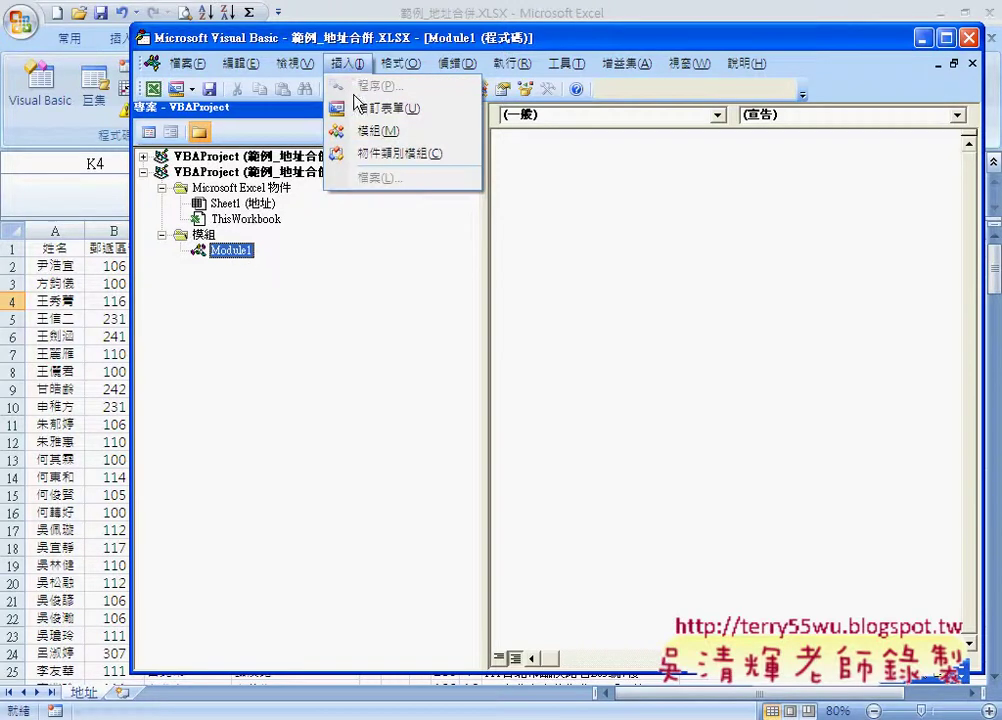
Step: Focus Module1's code area, narrow the project pane, and open the 插入 menu for a new procedure
left_click(240, 268)
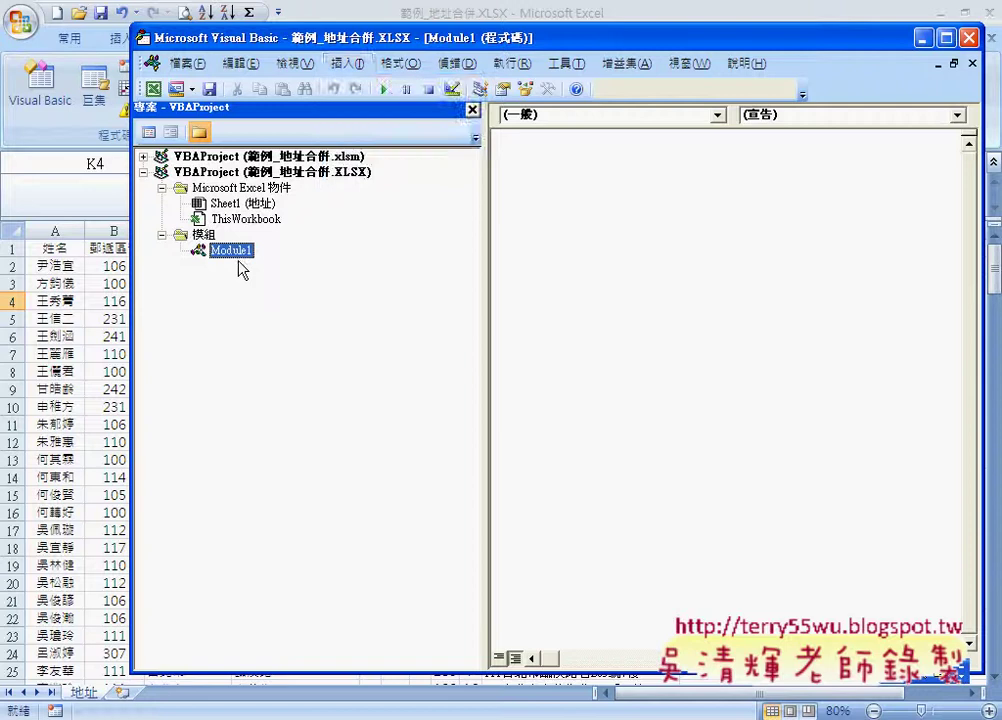
left_click(535, 259)
left_click(340, 66)
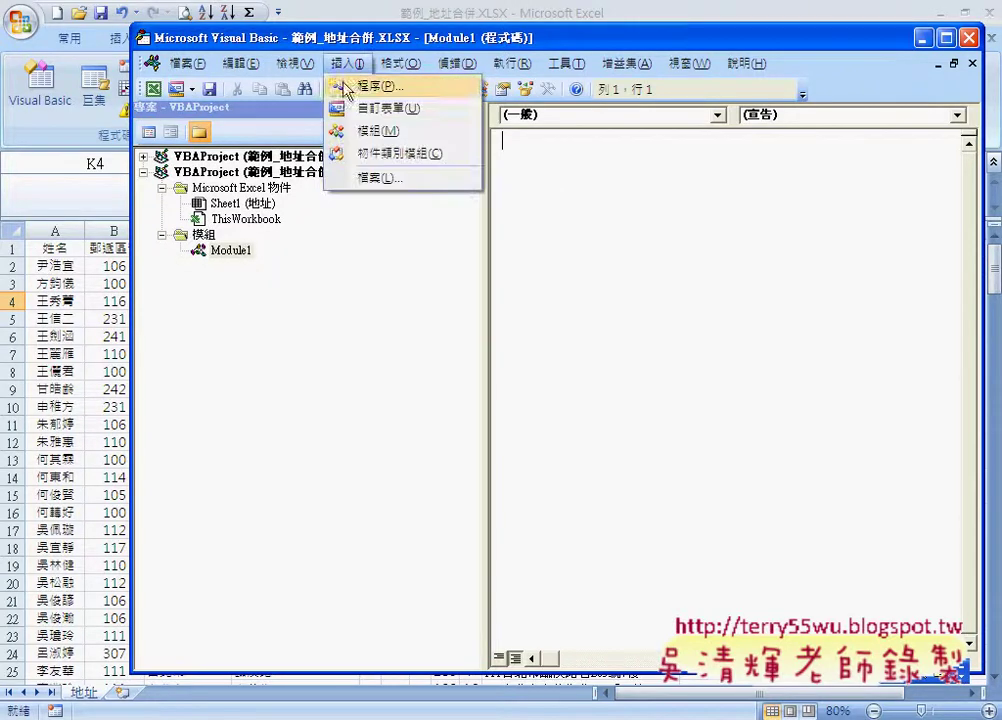
left_click(230, 250)
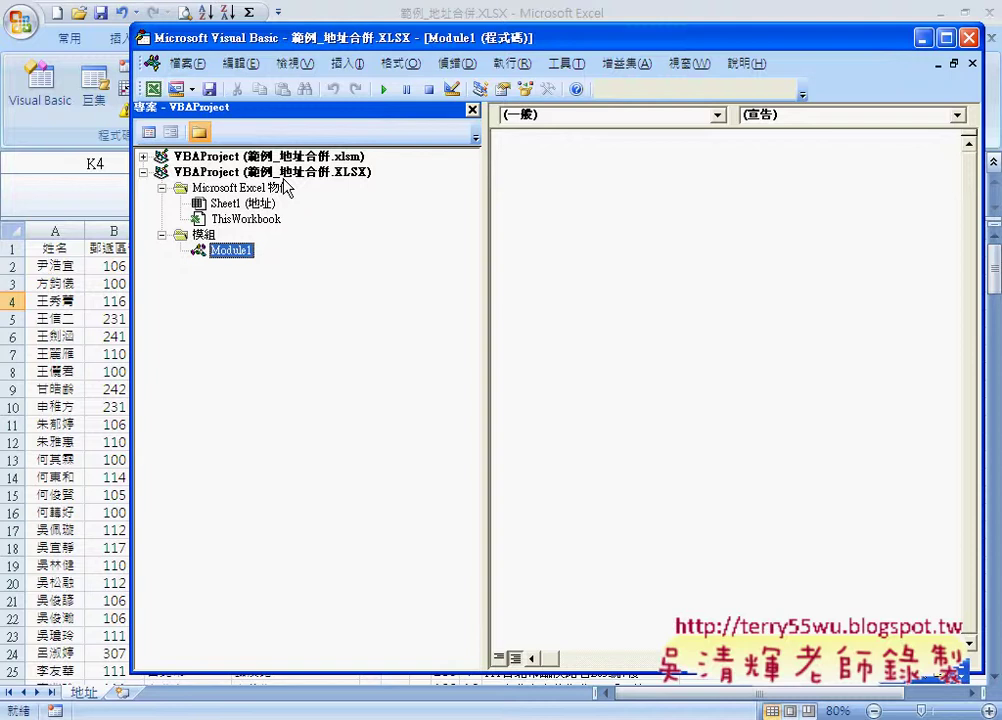
left_click(345, 64)
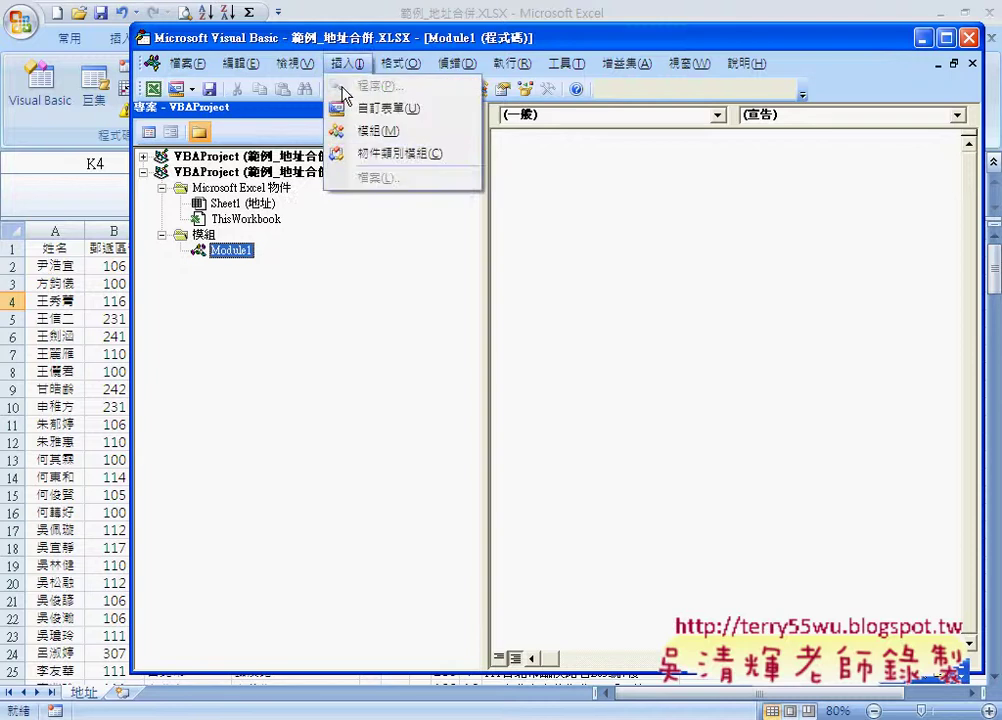
left_click(589, 294)
left_click_drag(480, 284, 370, 265)
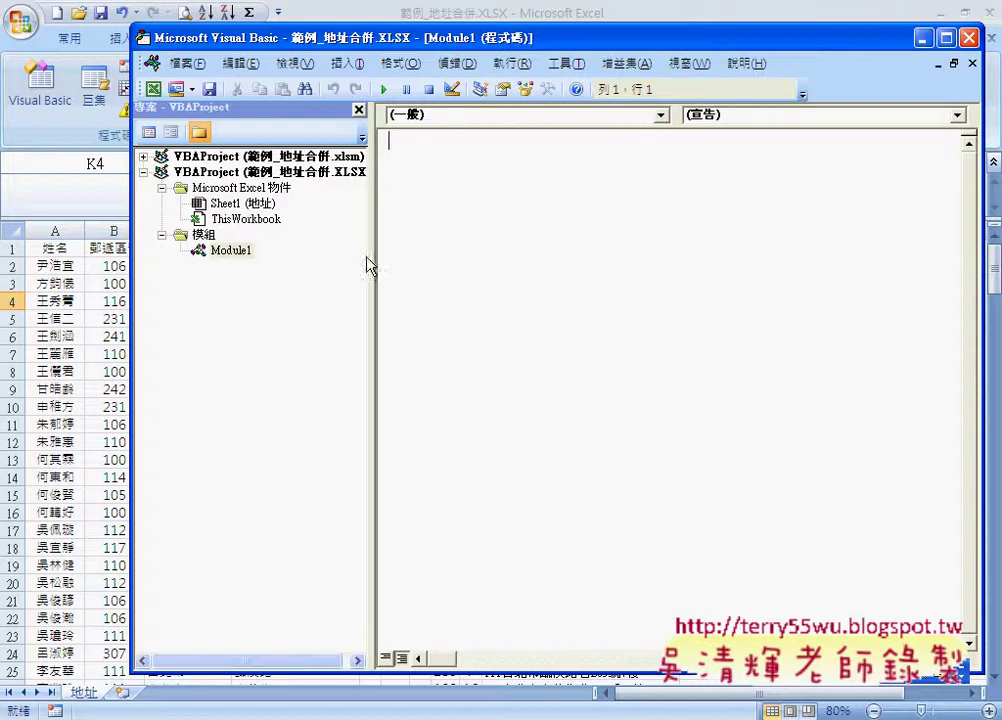
left_click(345, 63)
Step: Name the new procedure 合併地址, keep Sub and Public, and confirm to create it
left_click(358, 85)
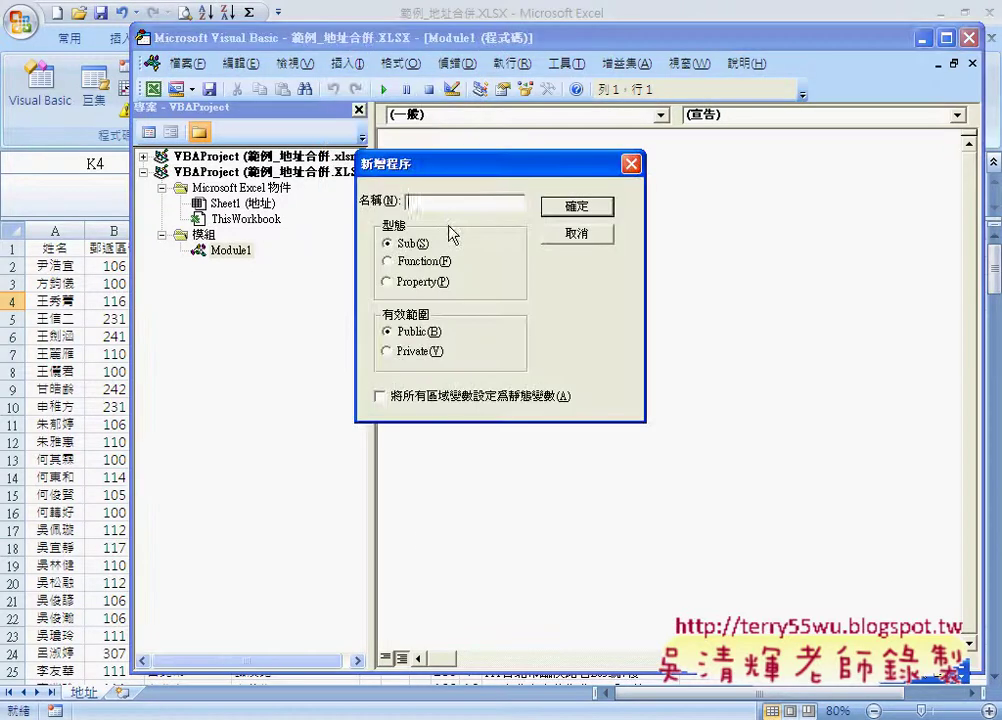
key("c")
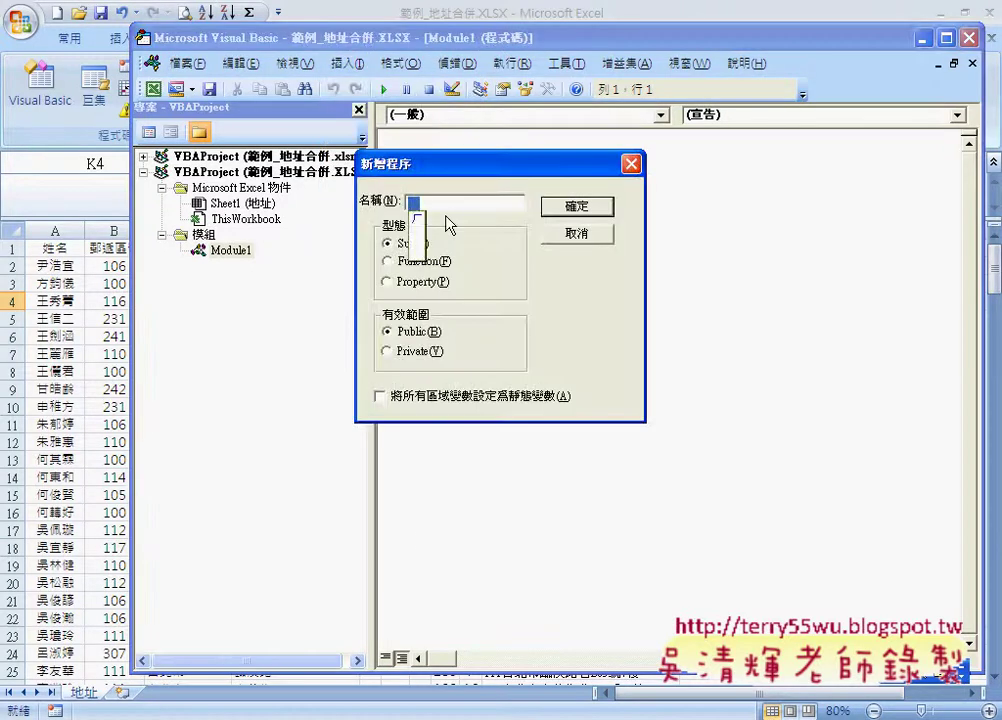
type("合")
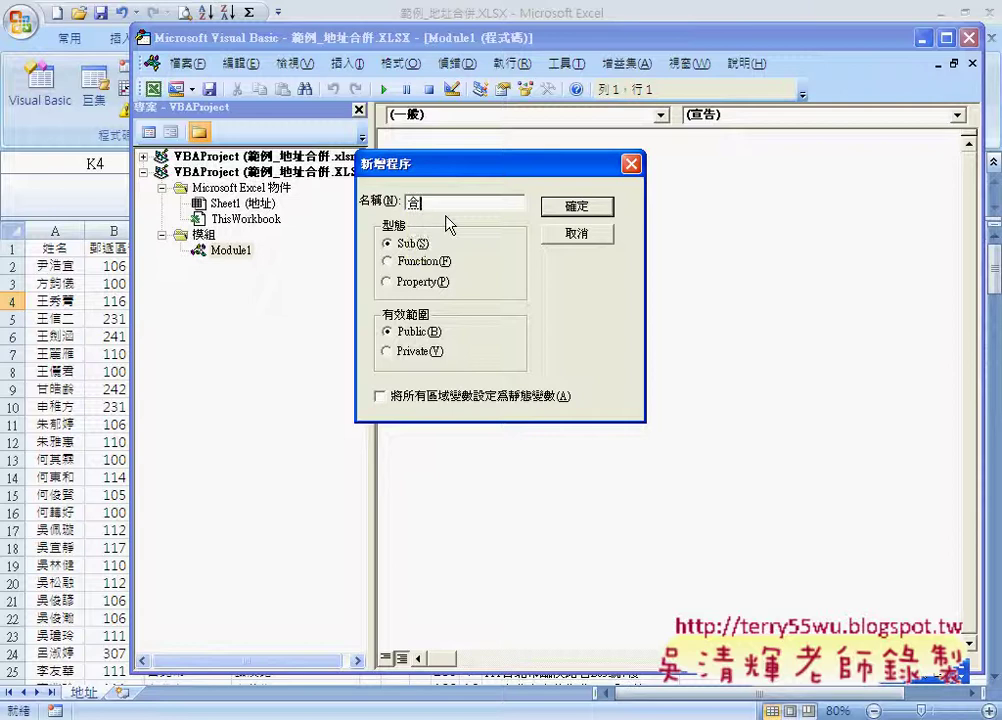
type("z/")
type("併")
type("第")
type("地址")
left_click(410, 244)
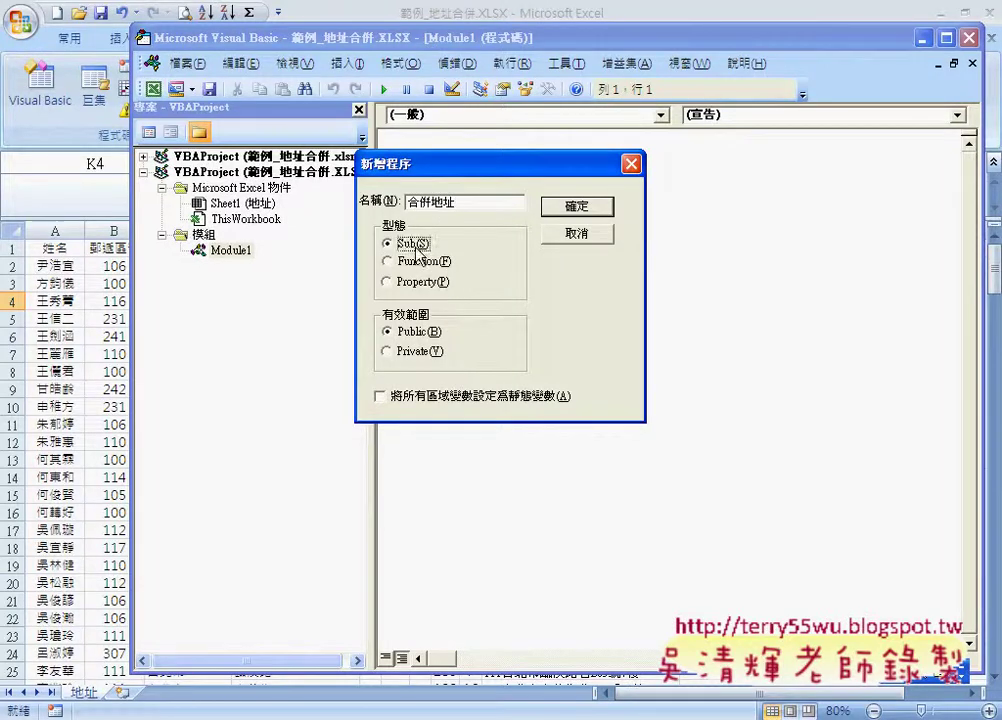
left_click(577, 210)
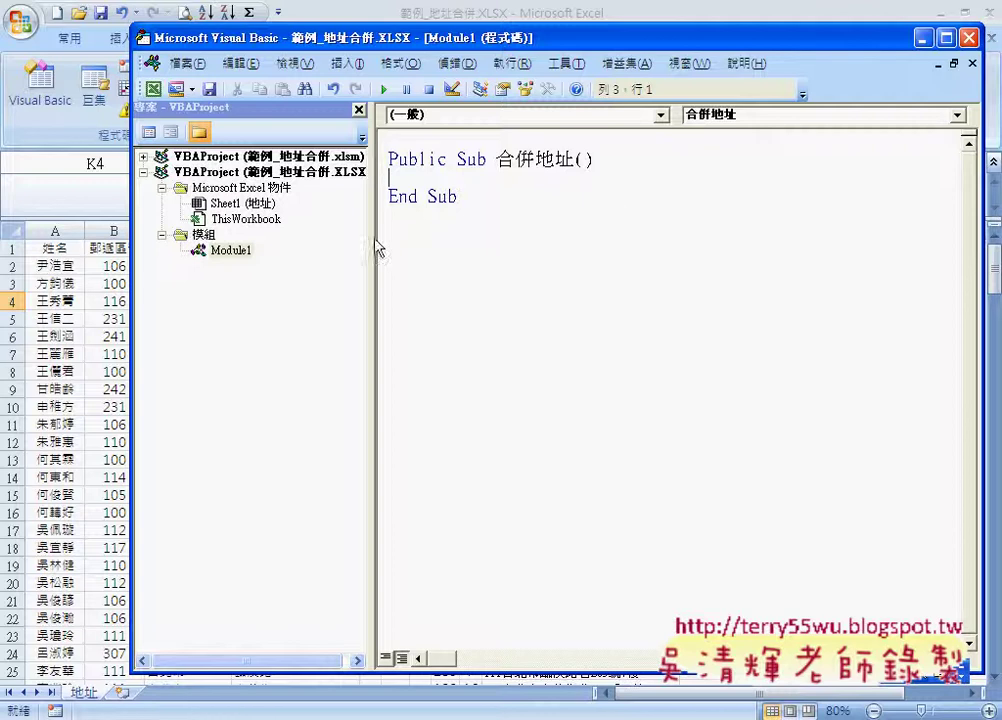
Step: Narrow the project pane, then shrink and move the editor to reveal the 地址 worksheet
left_click_drag(369, 237, 280, 237)
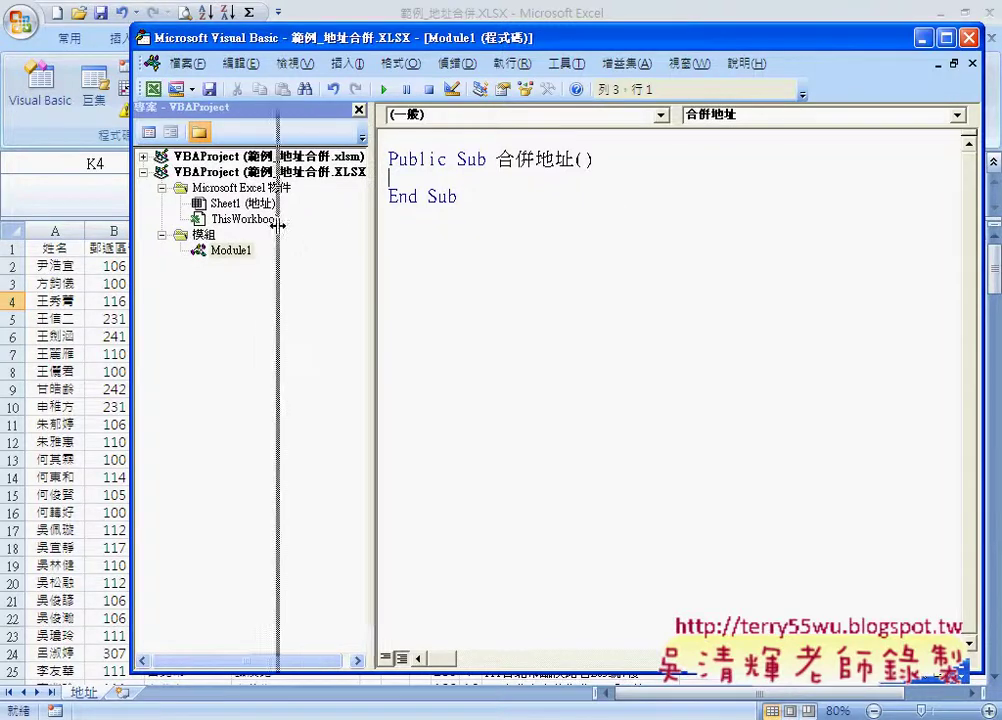
left_click_drag(313, 36, 410, 45)
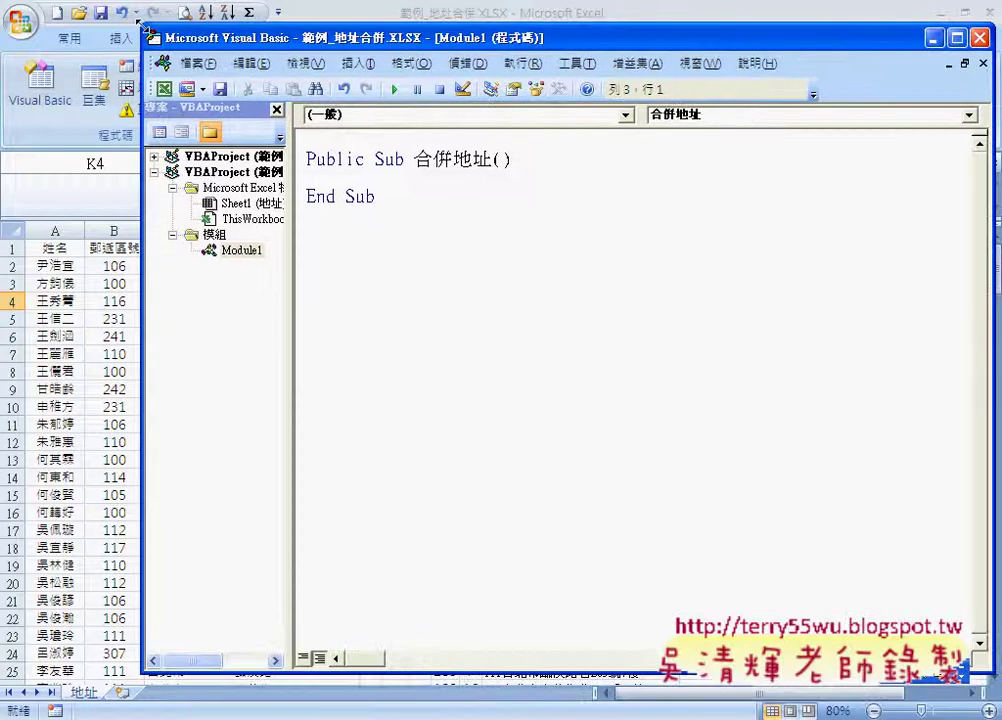
left_click_drag(140, 24, 400, 95)
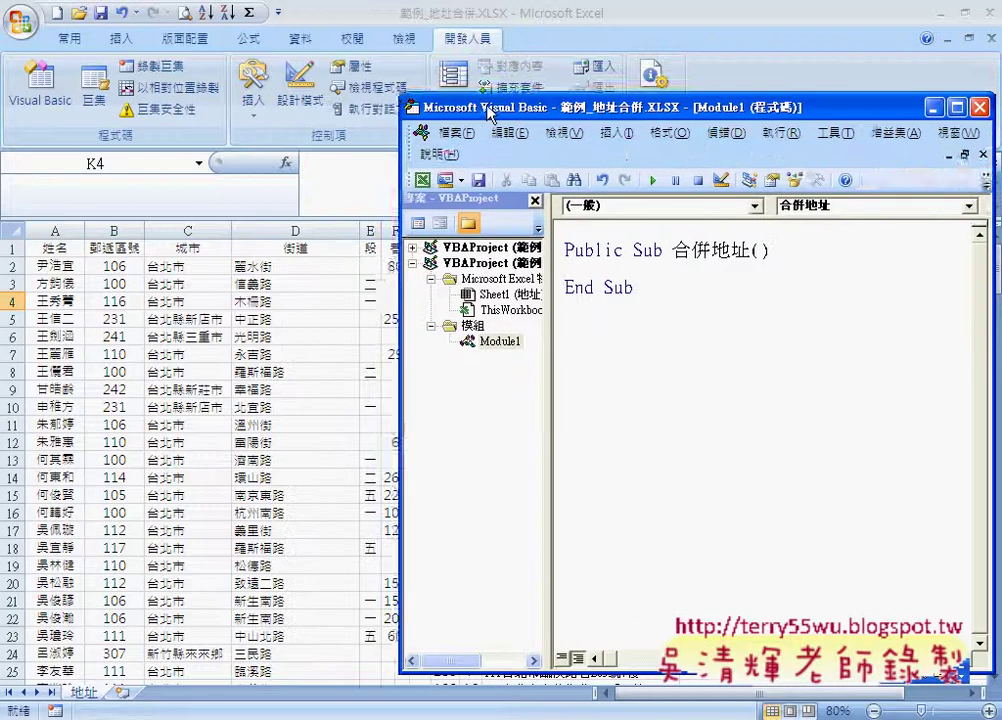
mouse_move(490, 112)
left_mouse_down()
mouse_move(545, 87)
mouse_move(405, 67)
left_mouse_up()
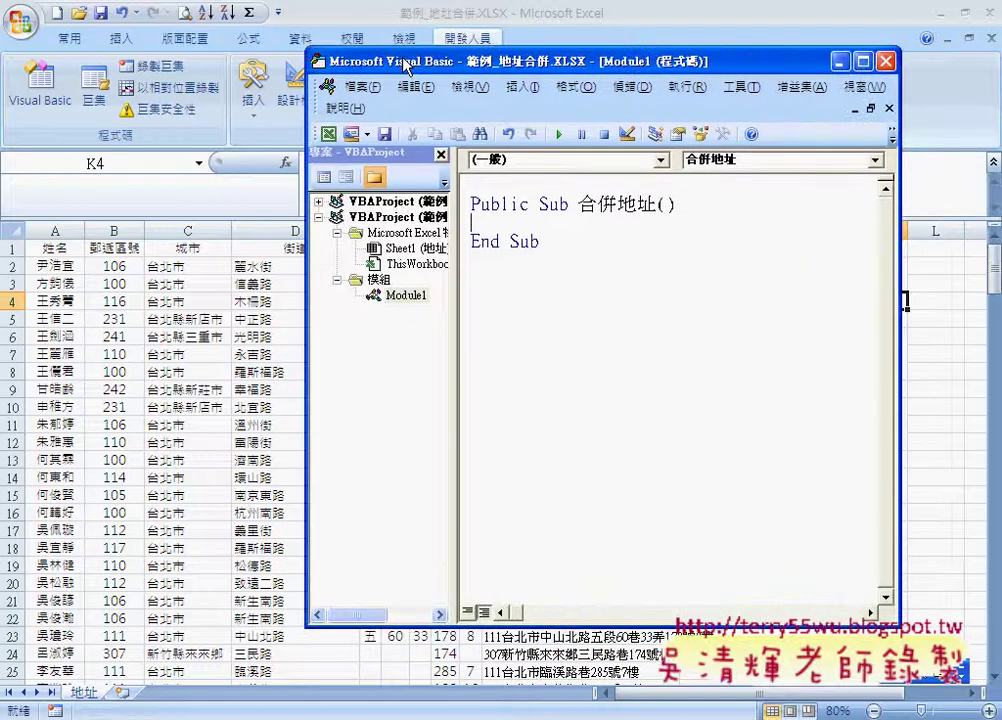